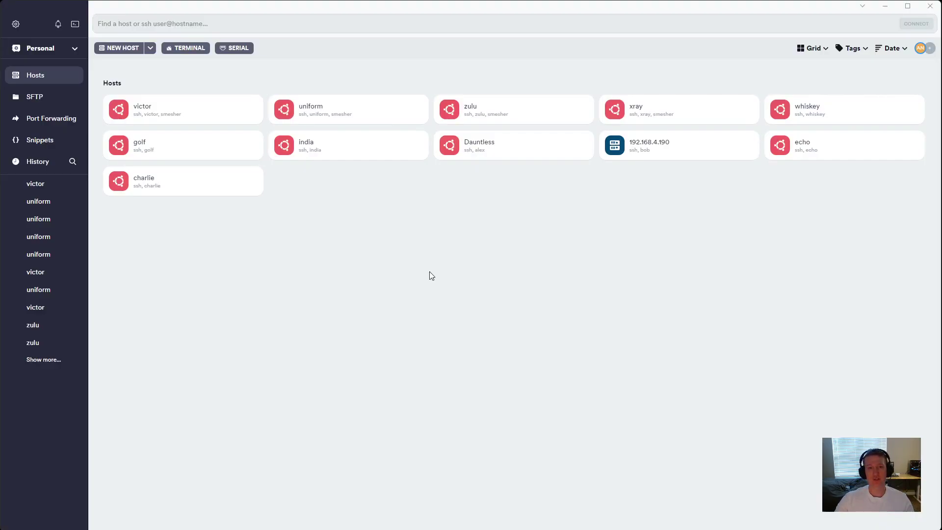
Step: Connect to the victor host and run clinfo -l to list its OpenCL platforms and devices
double_click(181, 112)
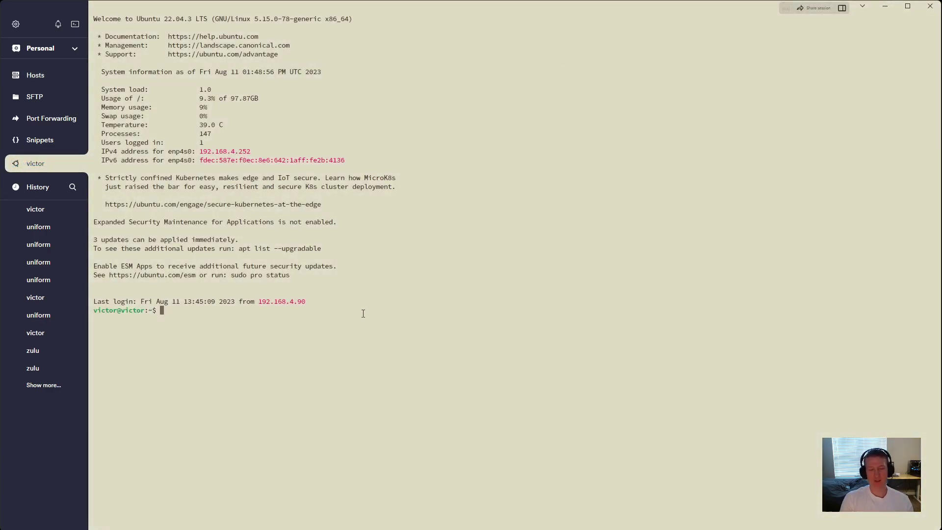
type("clinfo -l")
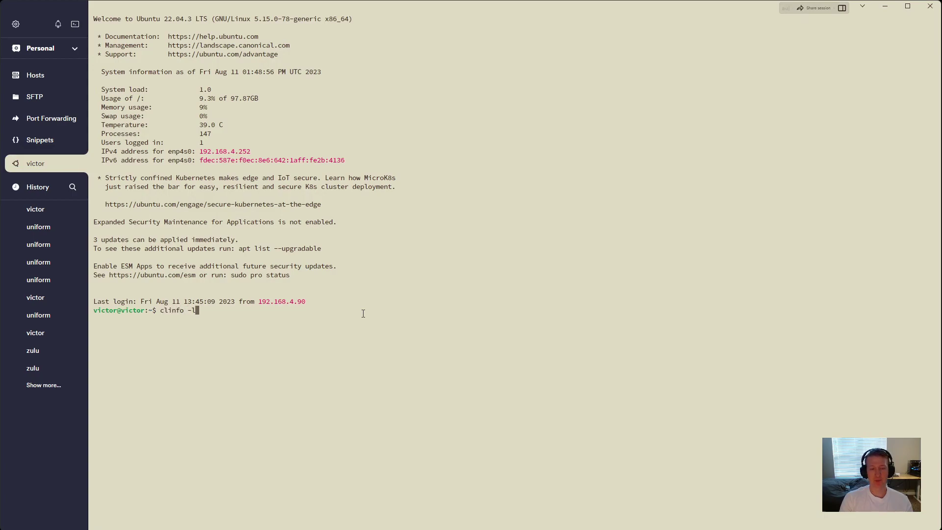
key("Return")
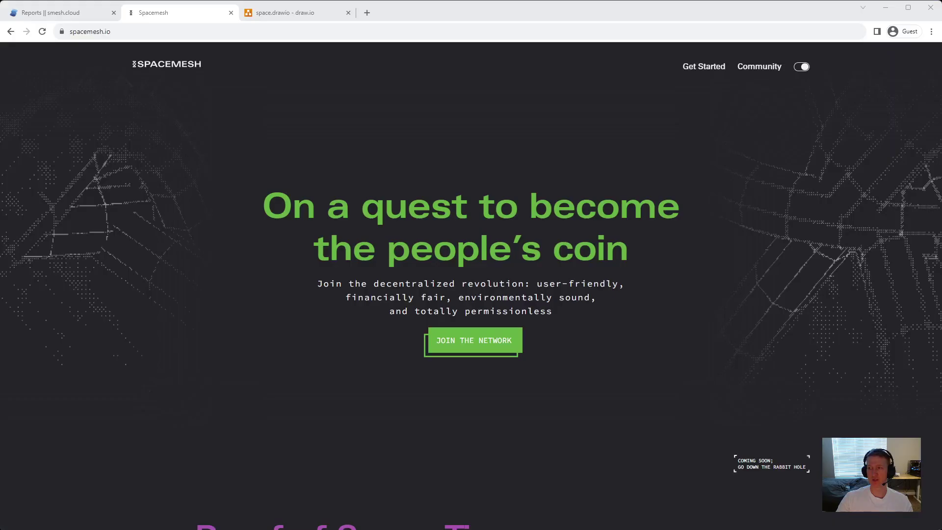
Step: Bring up the Reports | smesh.cloud tab in Chrome and scroll back to the top of the table
left_click(64, 12)
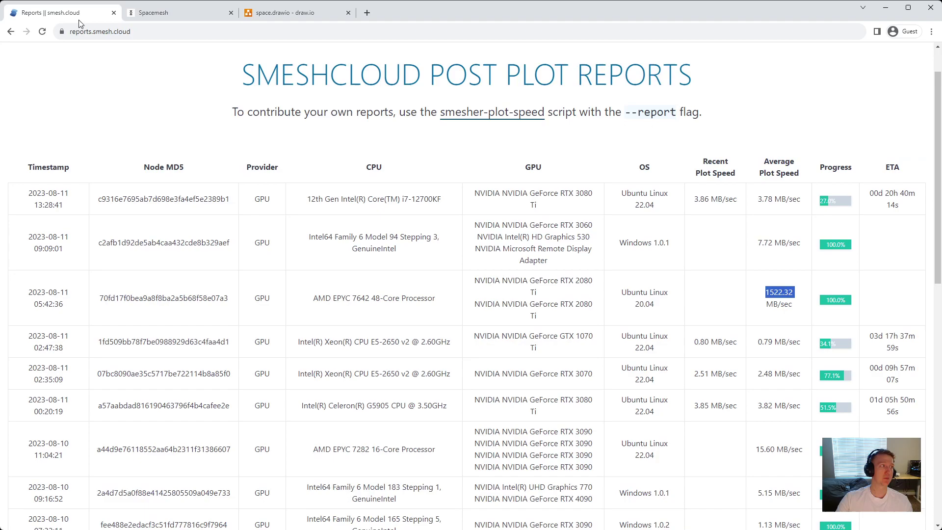
key("alt+Left")
scroll(220, 343, "up", 8)
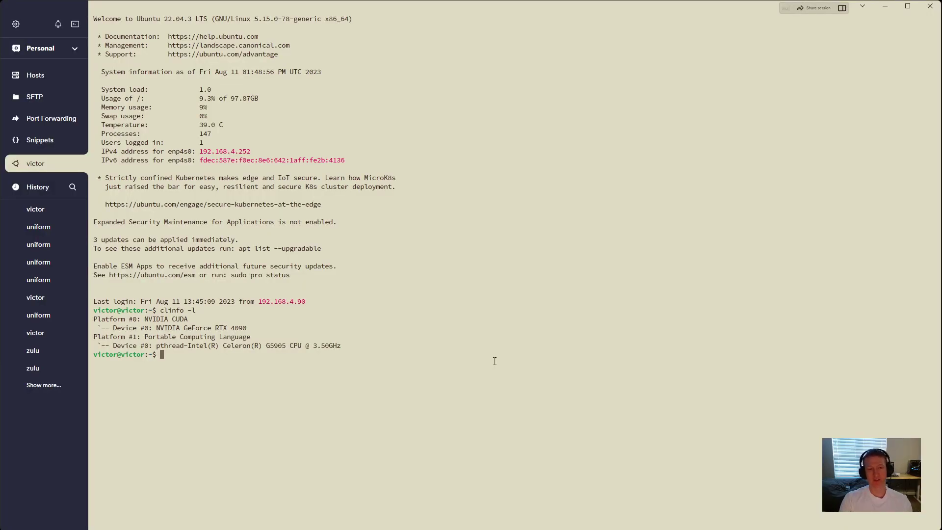
Step: Attach to the smesh tmux session, highlight the GPU model name, and recall the plot-speed command
type("tmux attach ")
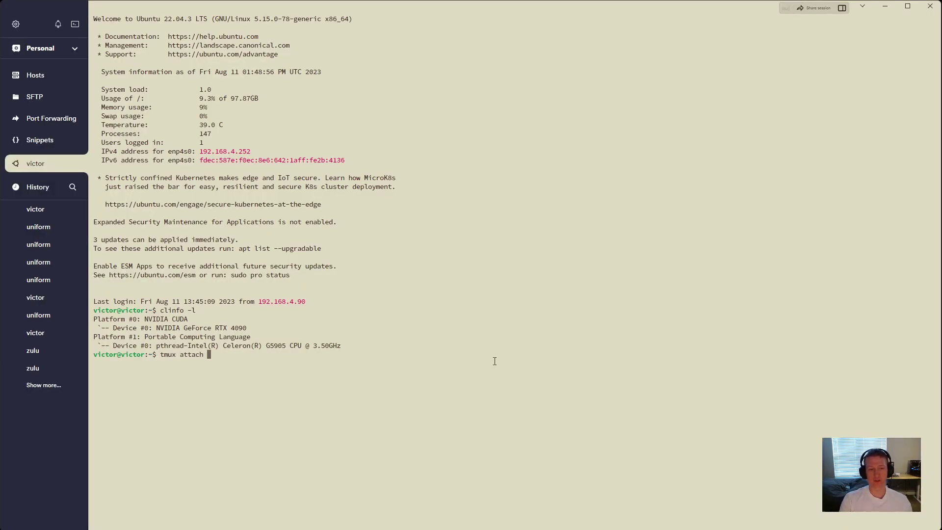
type("-t ")
type("smesh")
key("Return")
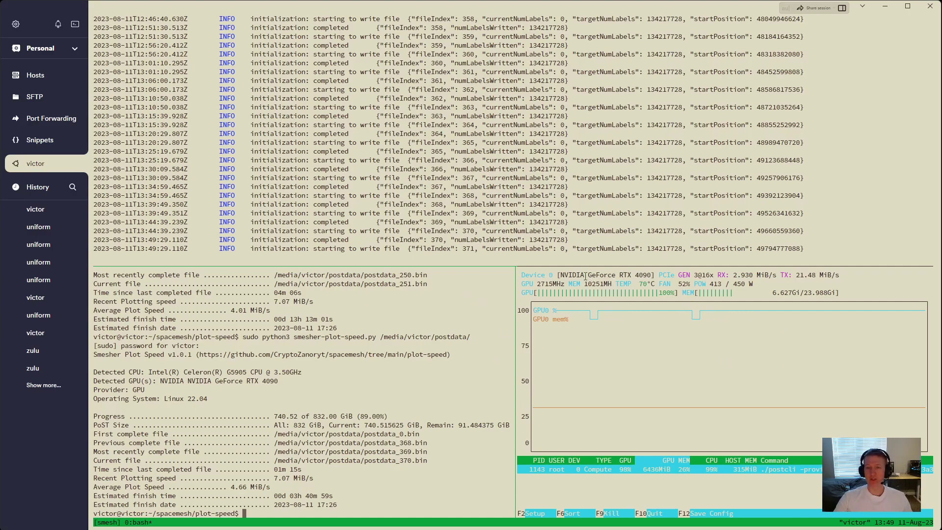
left_click_drag(564, 275, 636, 277)
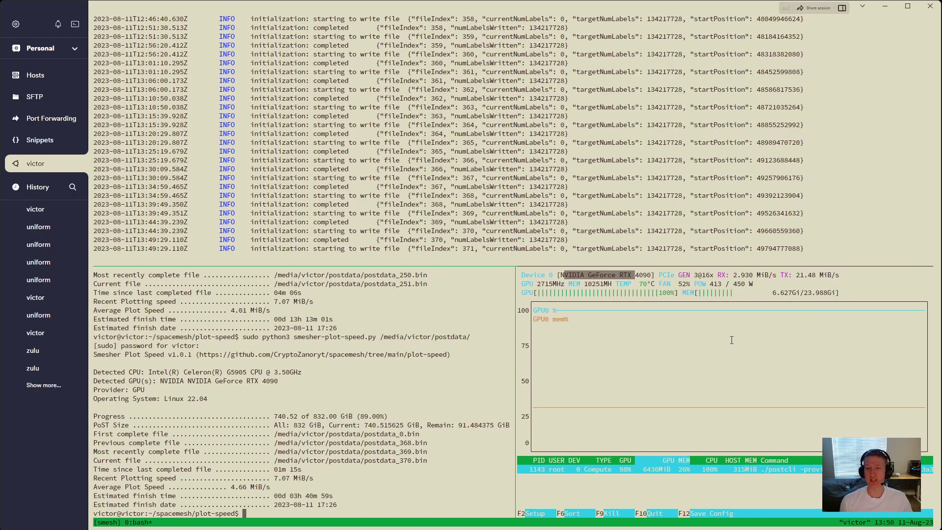
left_click(373, 486)
key("Up")
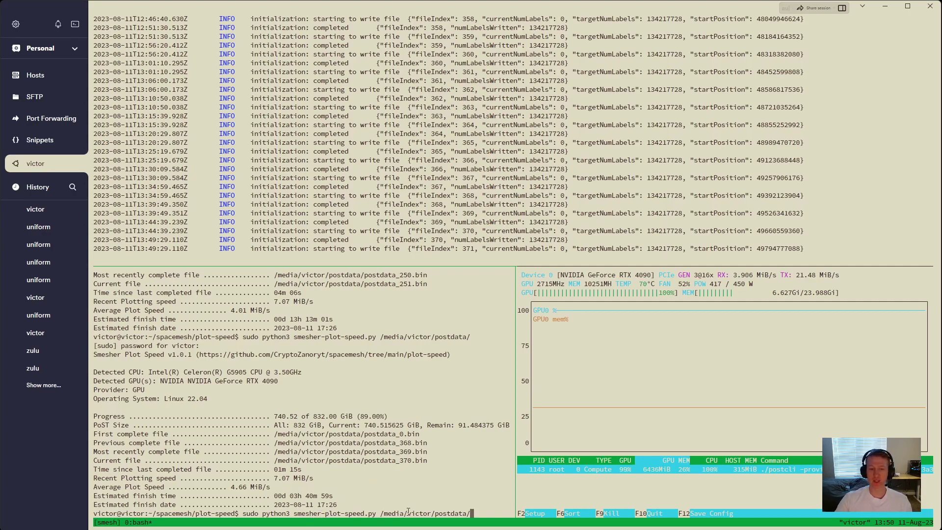
Step: Rerun smesher-plot-speed, then run it again with --report to submit the RTX 4090 results
key("Return")
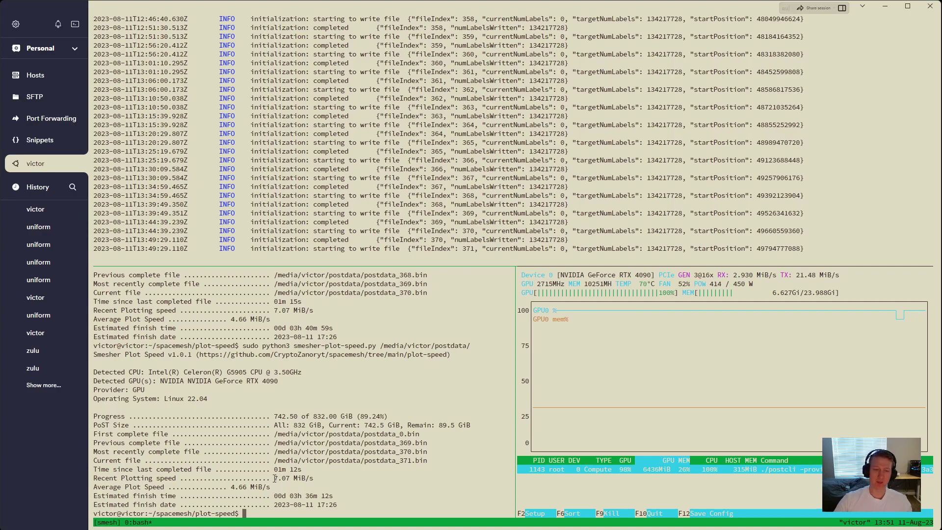
left_click_drag(291, 496, 300, 497)
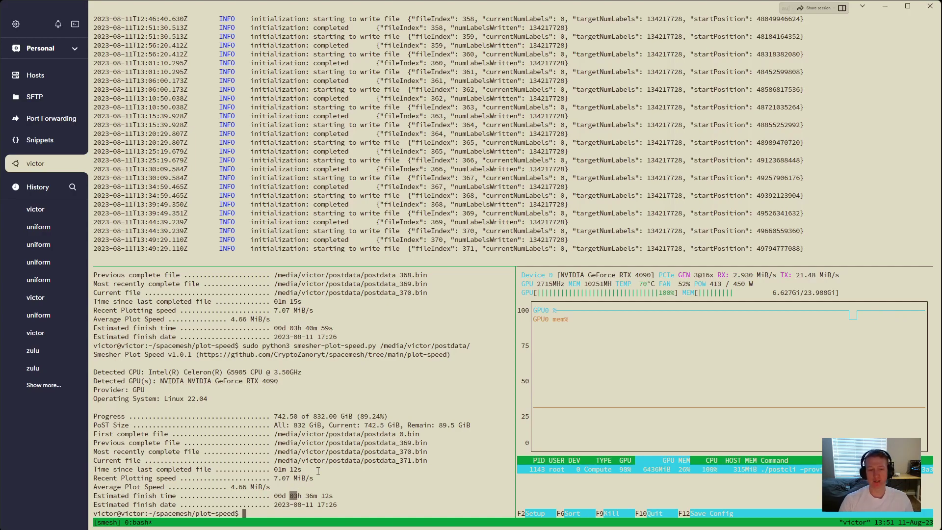
key("Up")
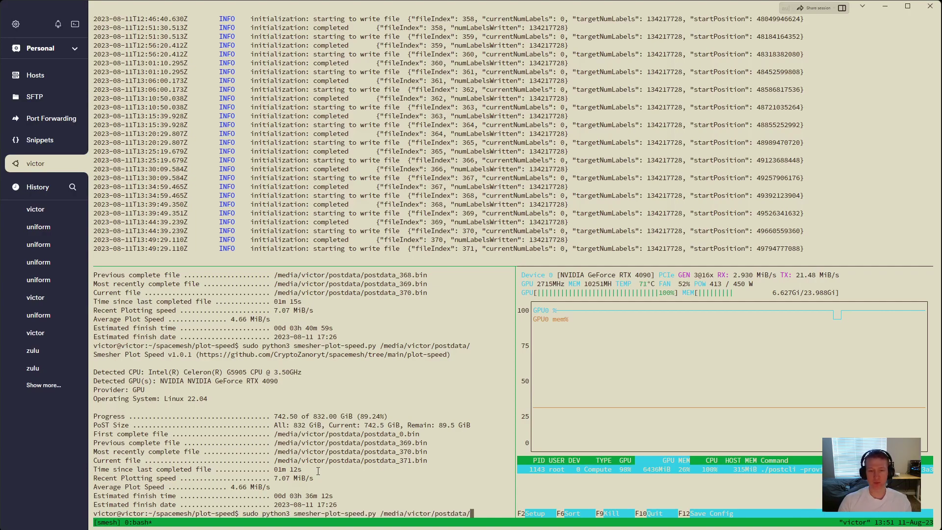
type(" --repor")
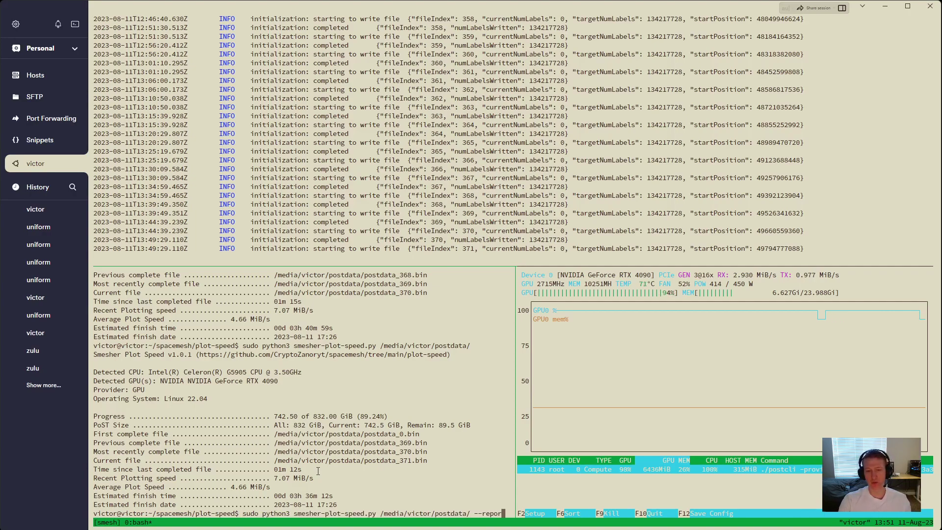
type("t")
key("Return")
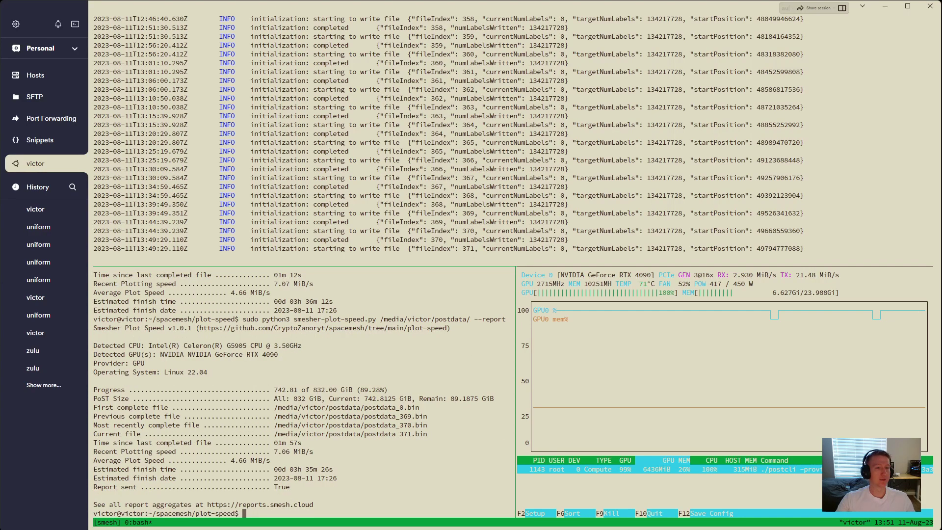
key("alt+Tab")
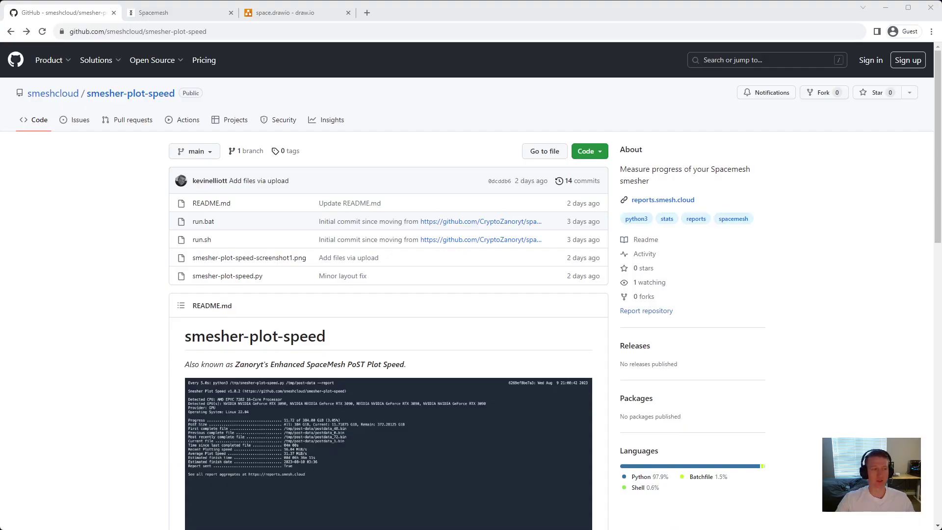
scroll(179, 336, "down", 4)
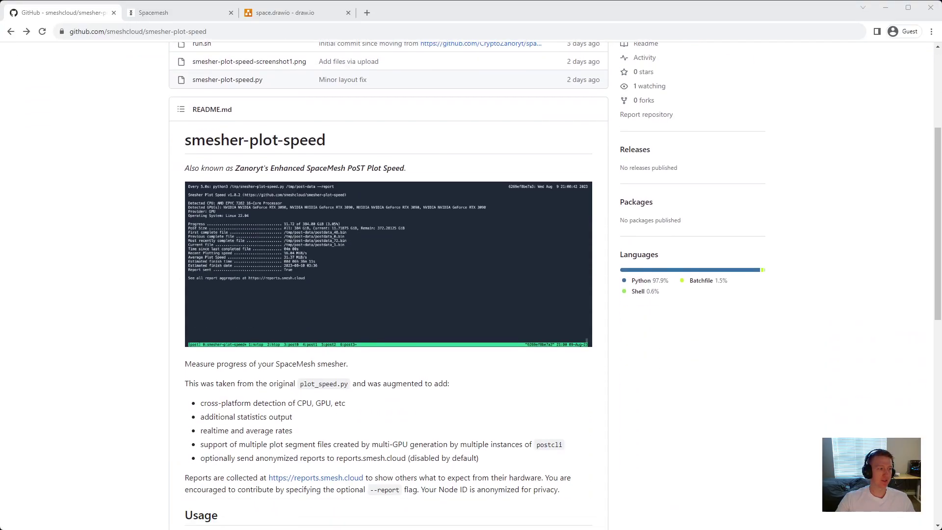
scroll(315, 381, "down", 2)
left_click(314, 381)
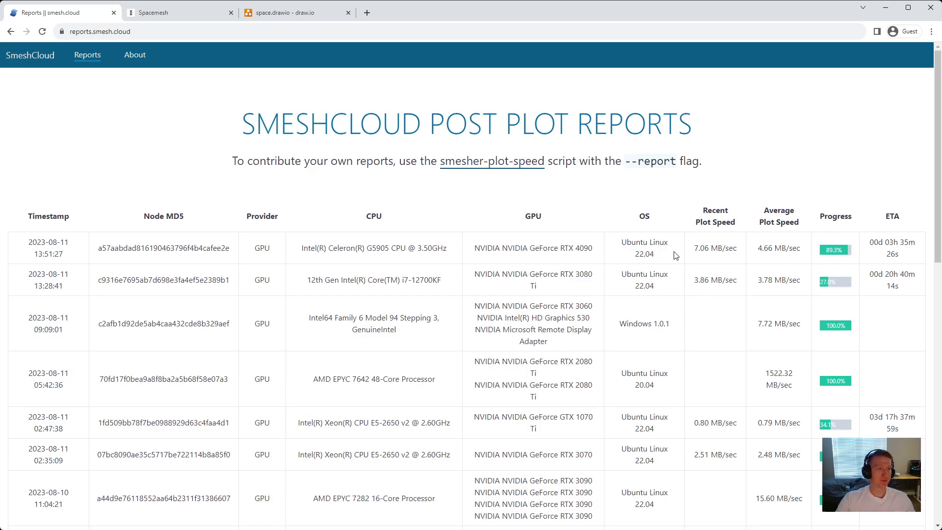
left_click_drag(564, 250, 594, 250)
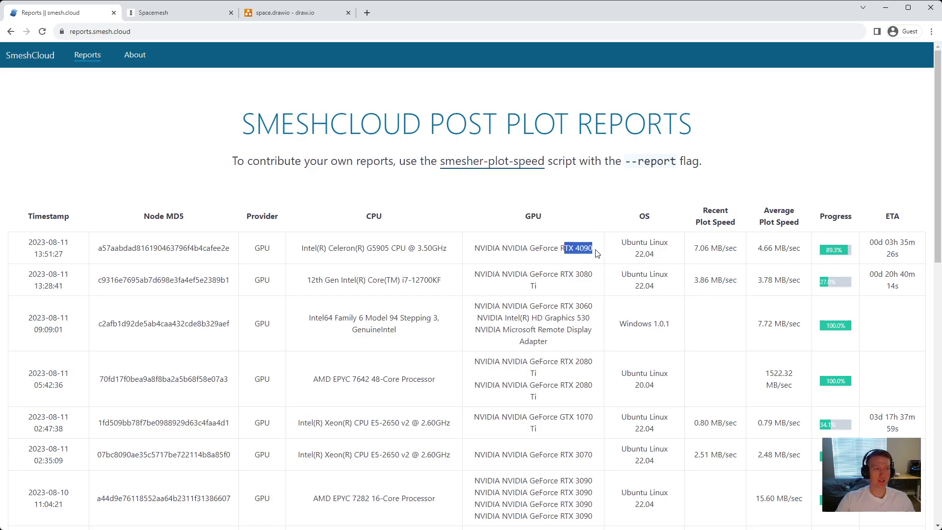
left_click(581, 260)
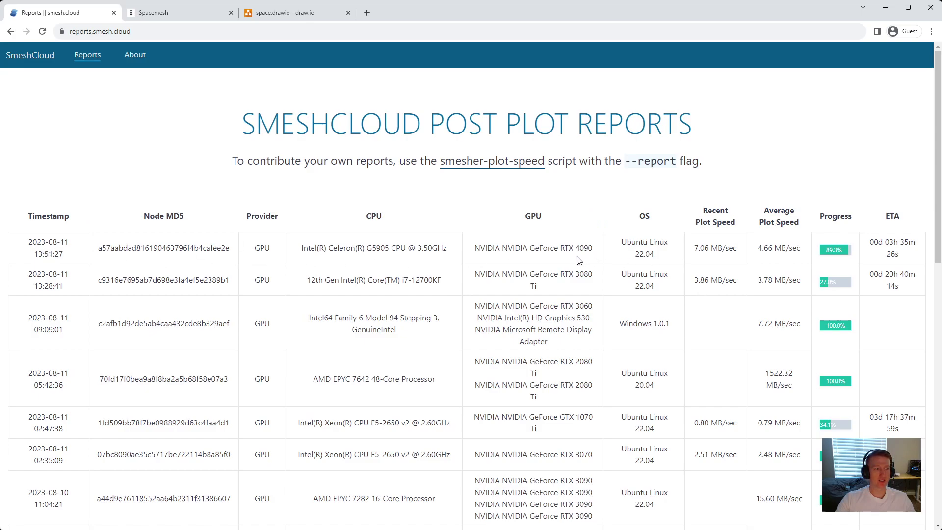
double_click(700, 249)
left_click(726, 271)
double_click(697, 282)
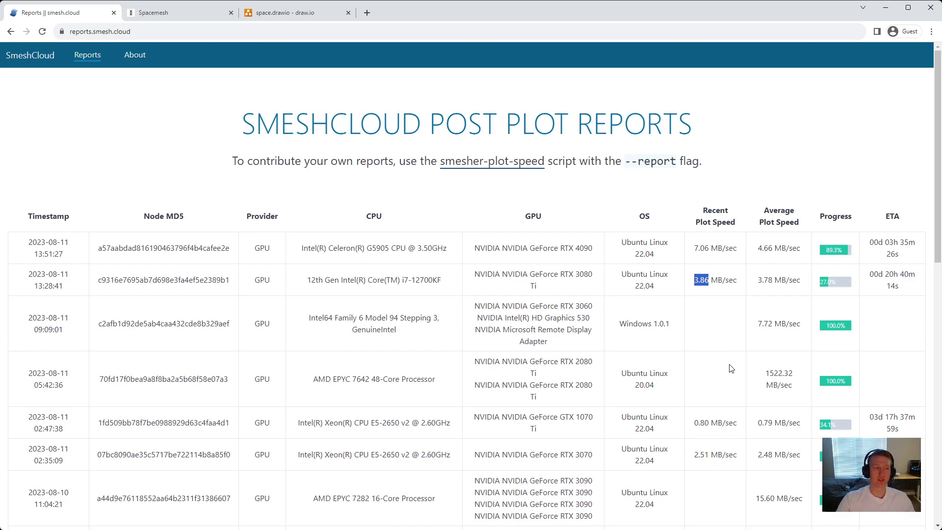
scroll(710, 298, "down", 1)
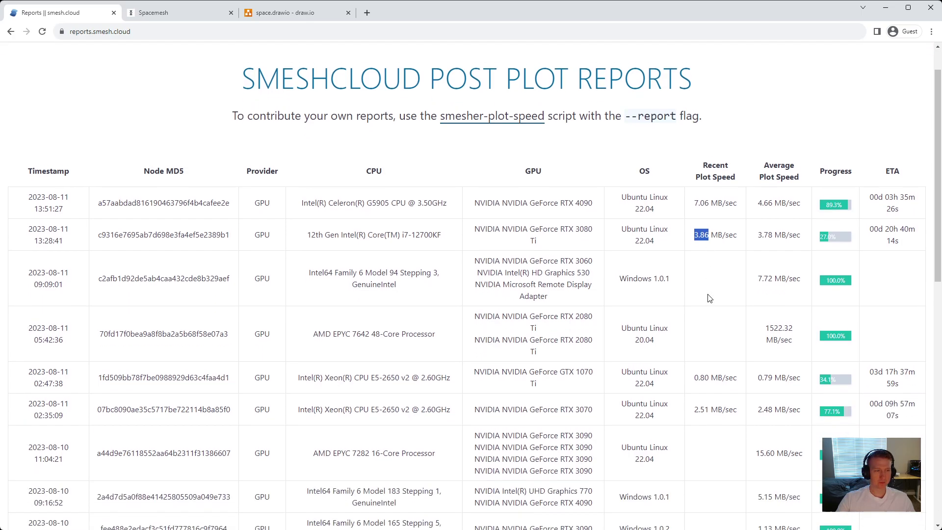
left_click_drag(695, 406, 707, 406)
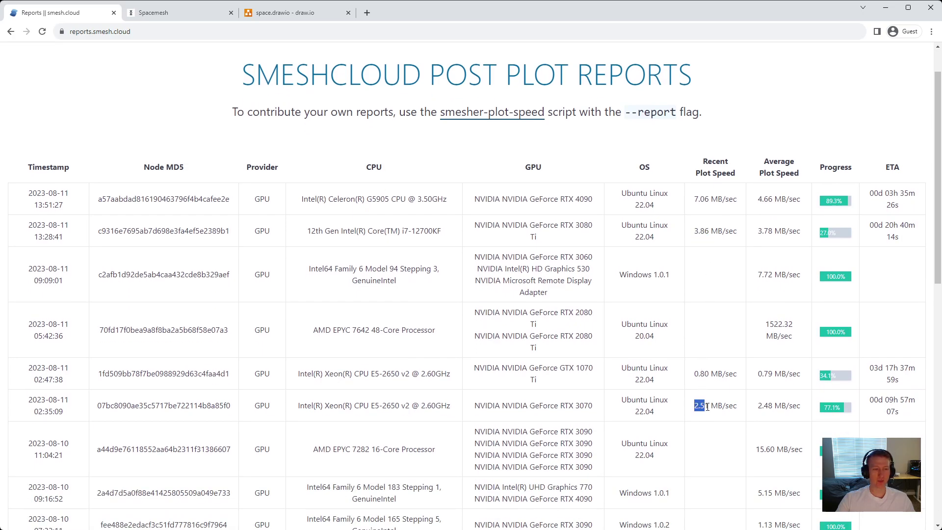